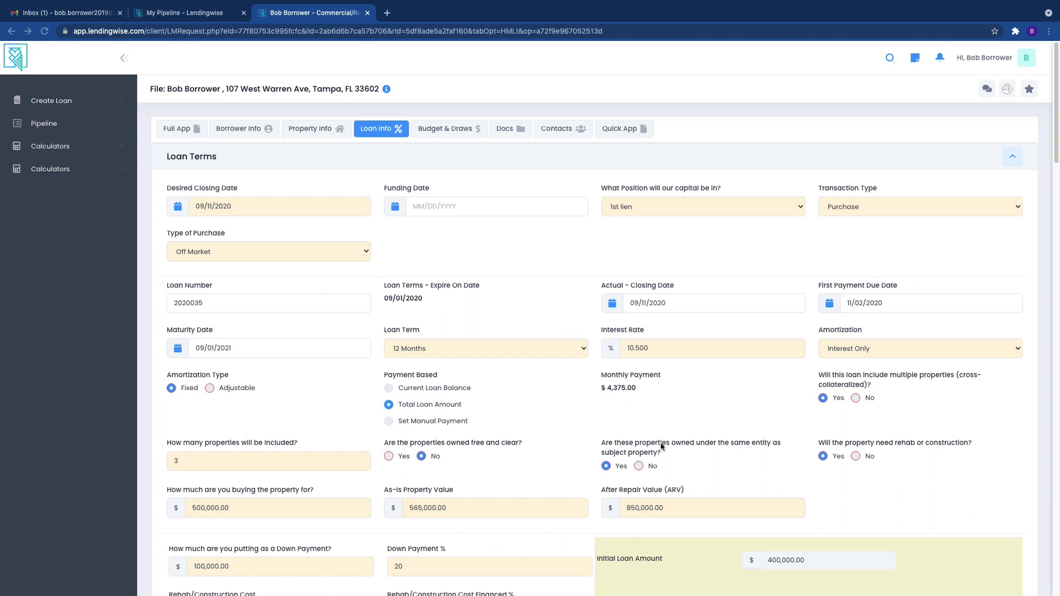
# - Replace the loan's Interest Rate value 10.500 with 5 and commit the entry
pyautogui.scroll(-3, 662, 447)
pyautogui.scroll(3, 662, 446)
pyautogui.scroll(-1, 670, 430)
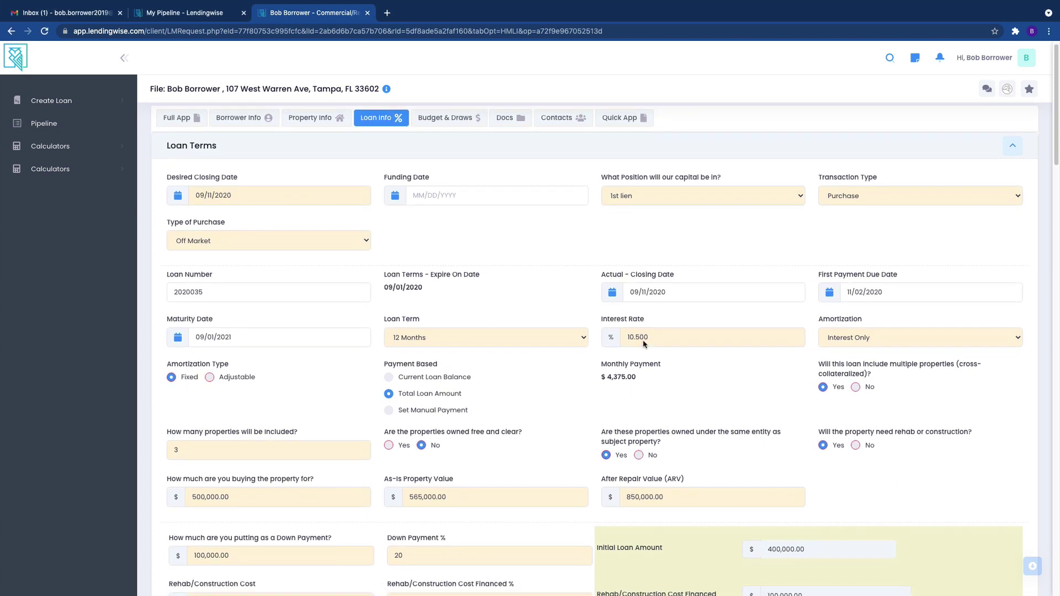
pyautogui.click(657, 336)
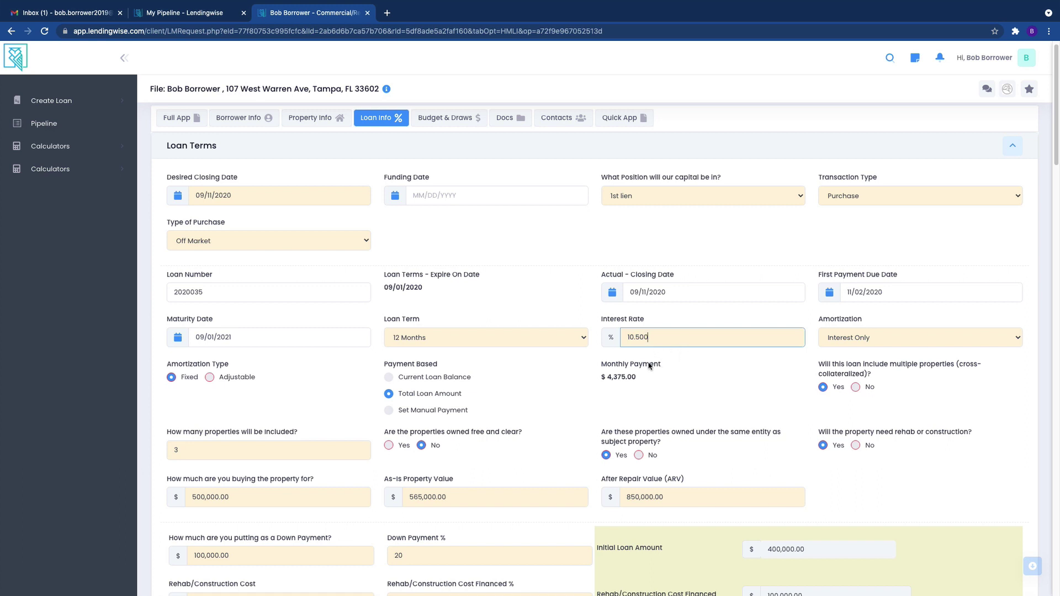
pyautogui.doubleClick(664, 337)
pyautogui.write('5')
pyautogui.click(743, 393)
pyautogui.click(672, 339)
pyautogui.click(502, 400)
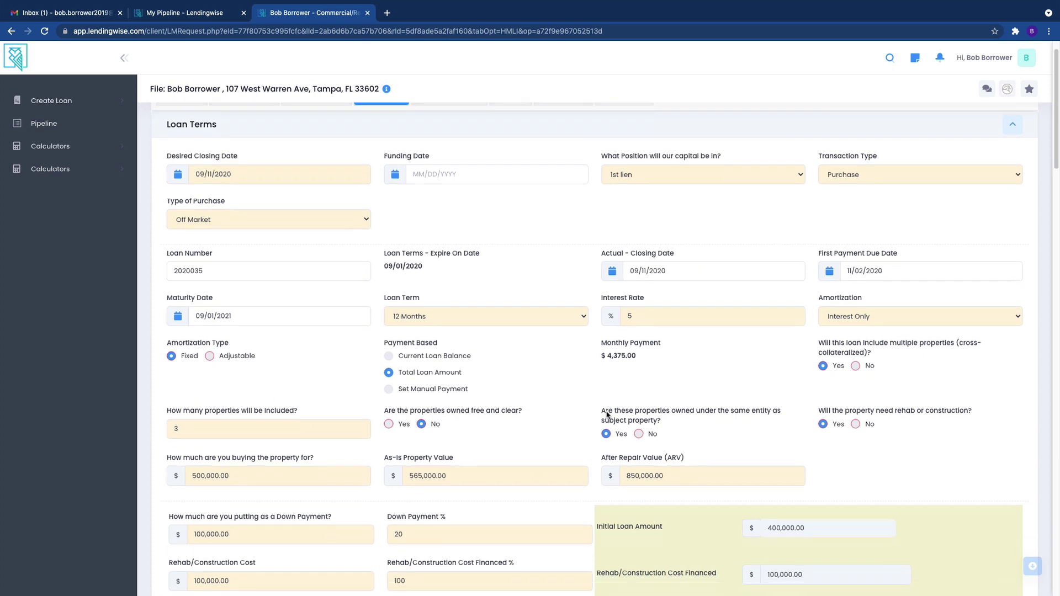
pyautogui.scroll(-4, 653, 480)
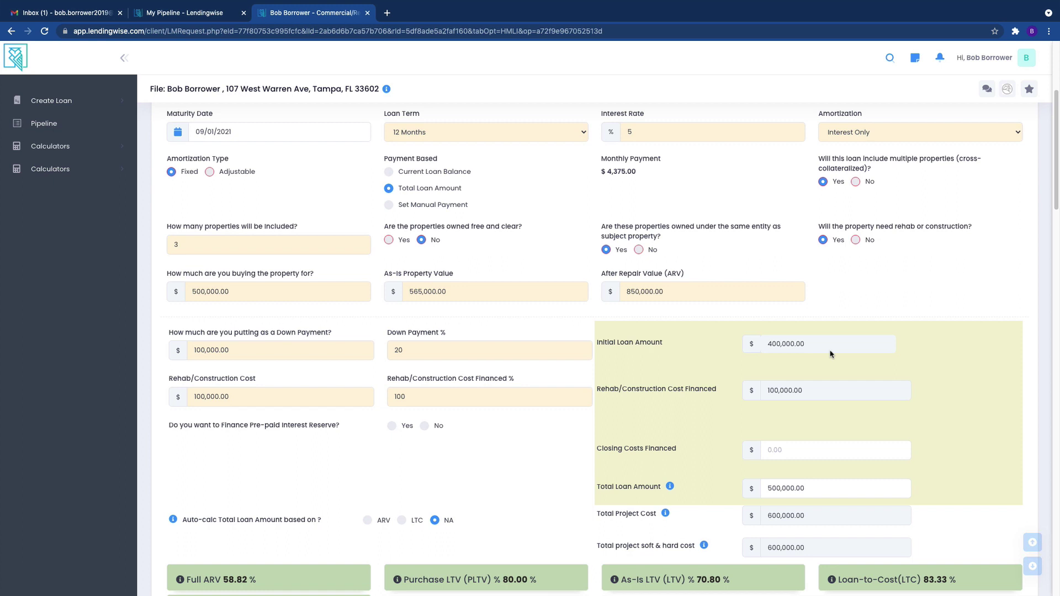
pyautogui.click(217, 293)
pyautogui.click(419, 289)
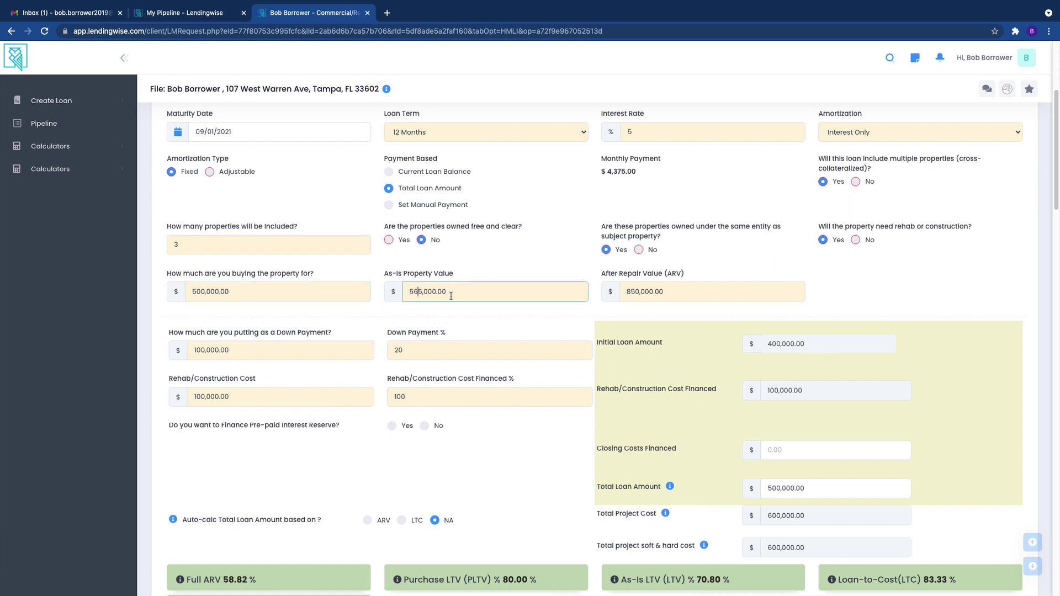
pyautogui.click(643, 293)
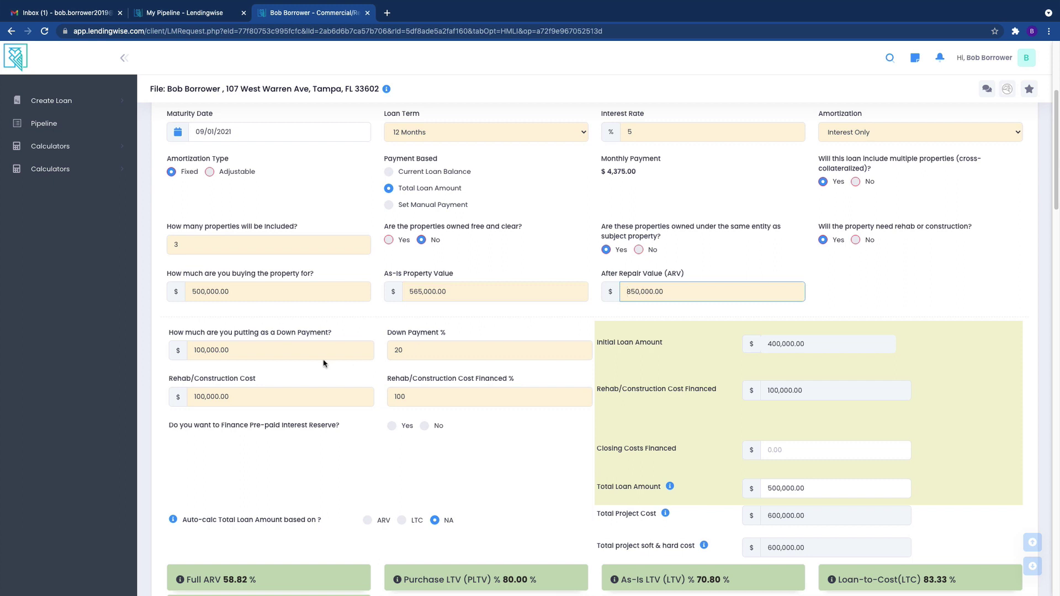
pyautogui.click(248, 351)
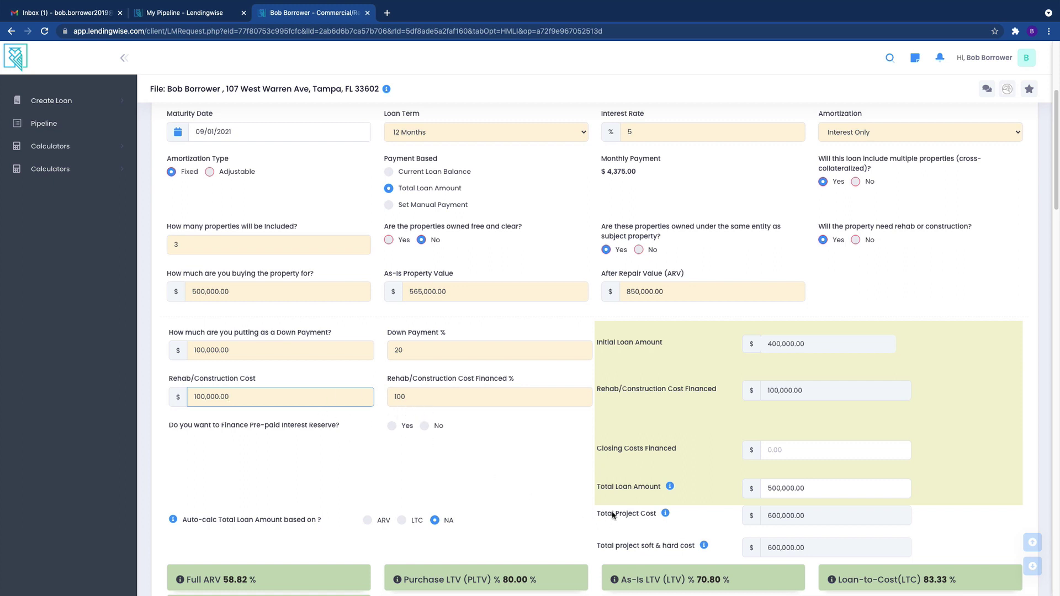
pyautogui.scroll(-1, 617, 496)
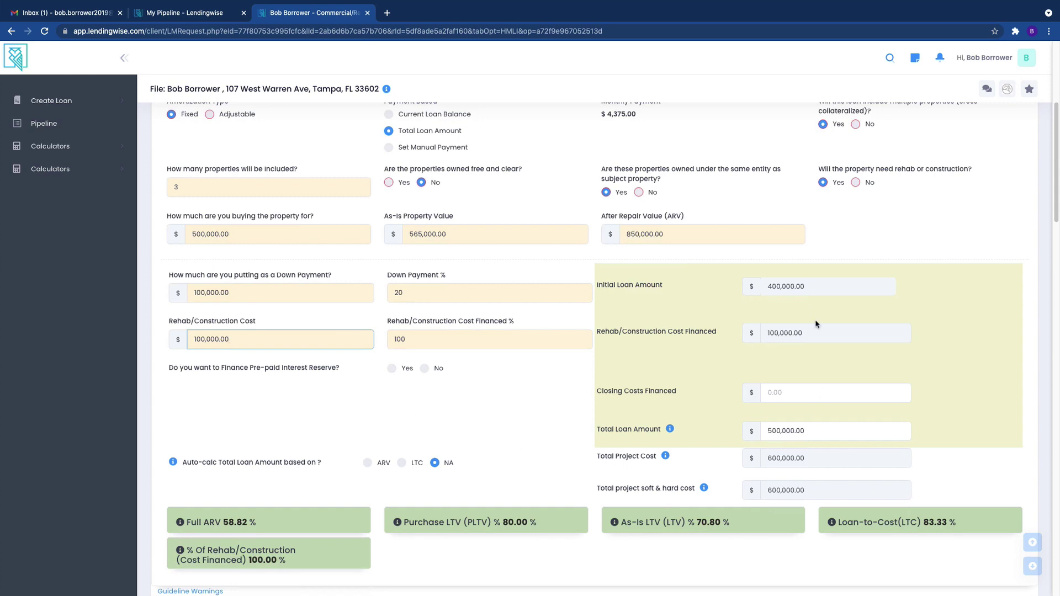
pyautogui.scroll(-5, 511, 476)
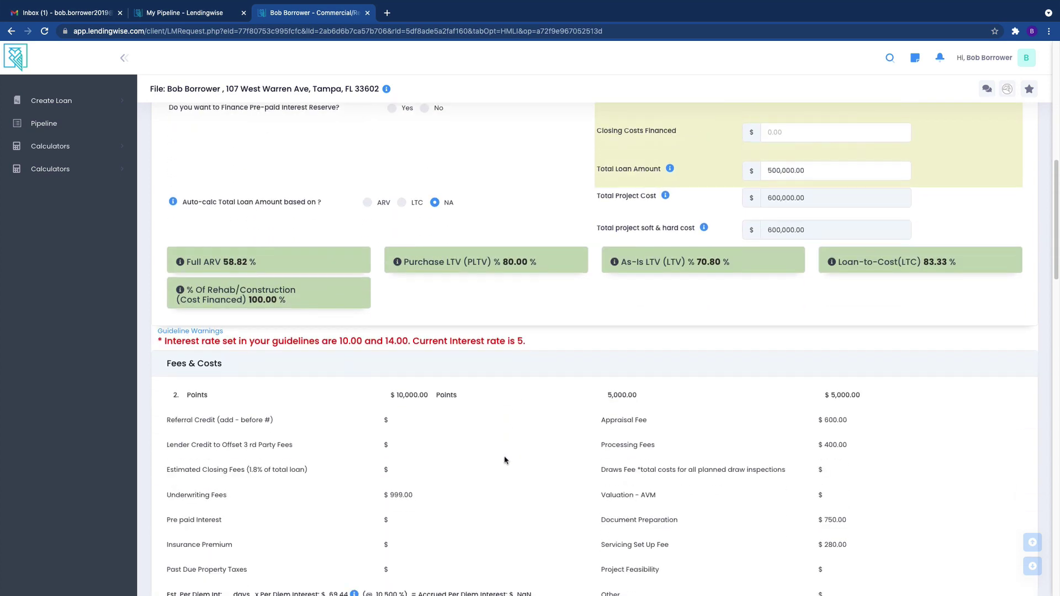
pyautogui.scroll(-4, 552, 475)
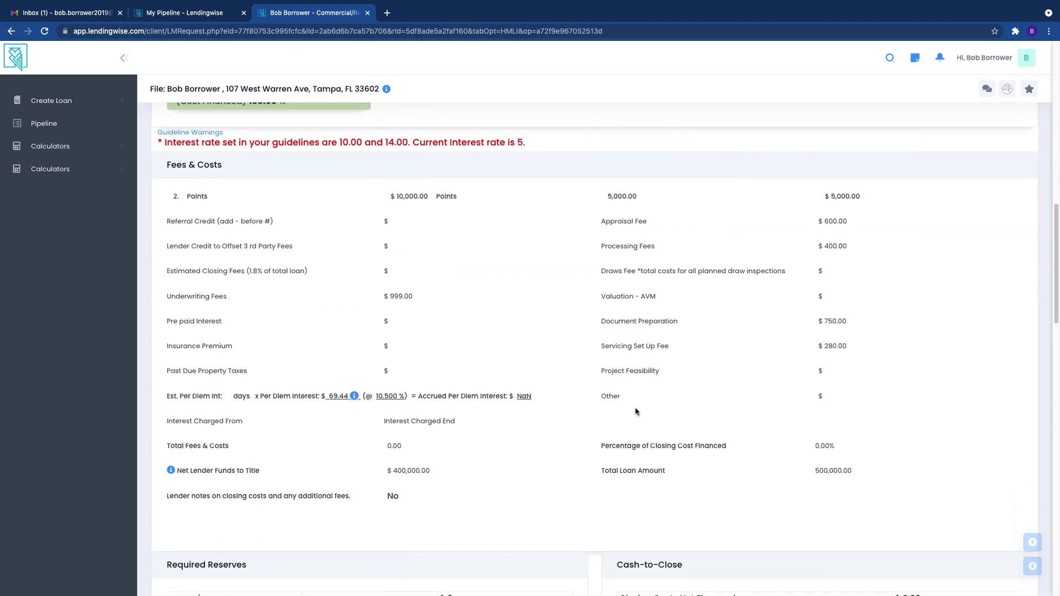
pyautogui.scroll(-1, 662, 437)
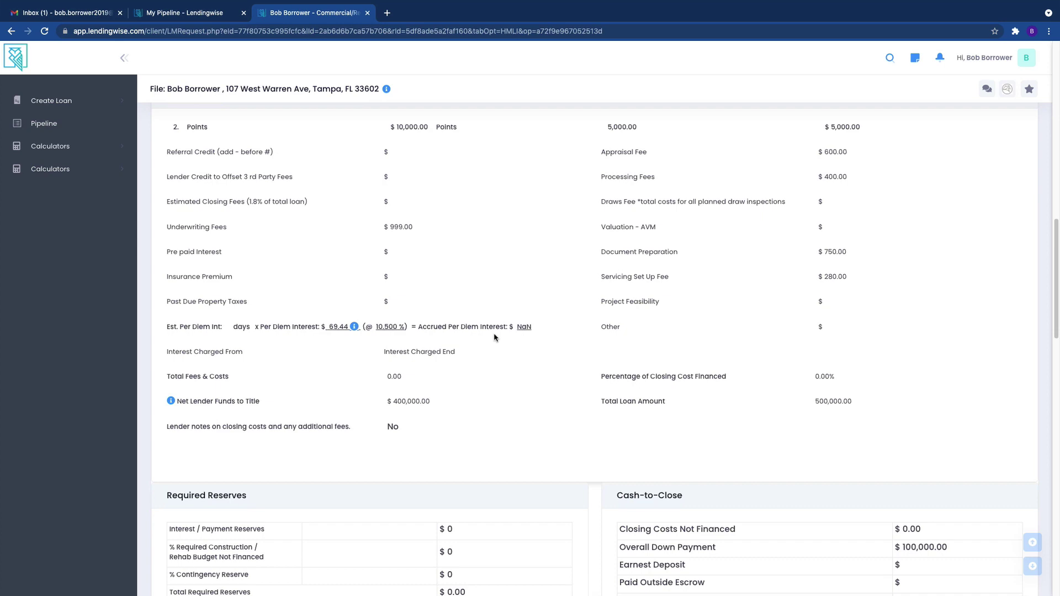
pyautogui.scroll(-1, 531, 400)
pyautogui.scroll(-4, 531, 399)
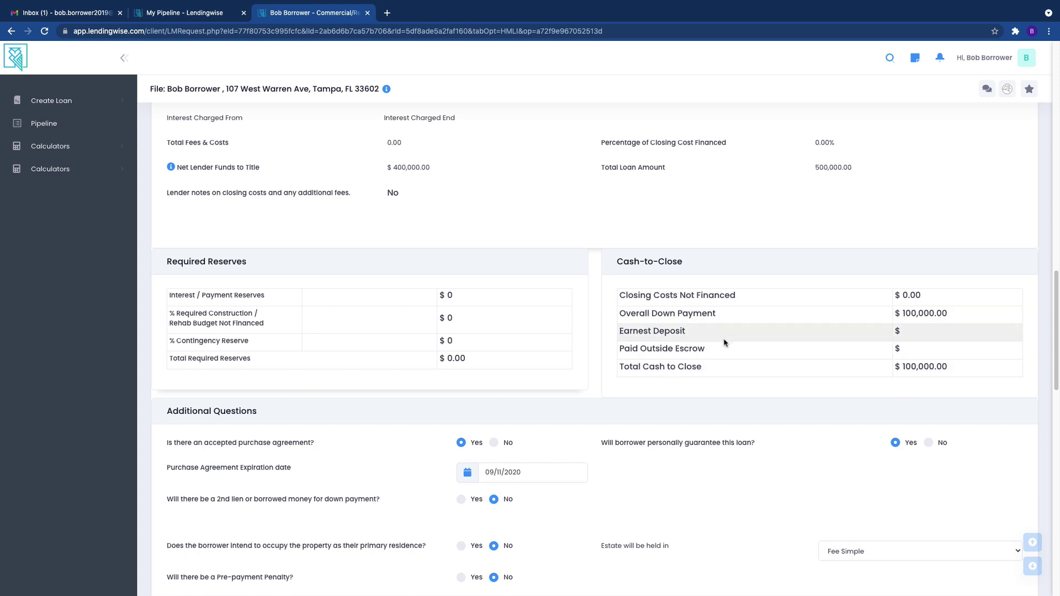
pyautogui.scroll(-1, 619, 382)
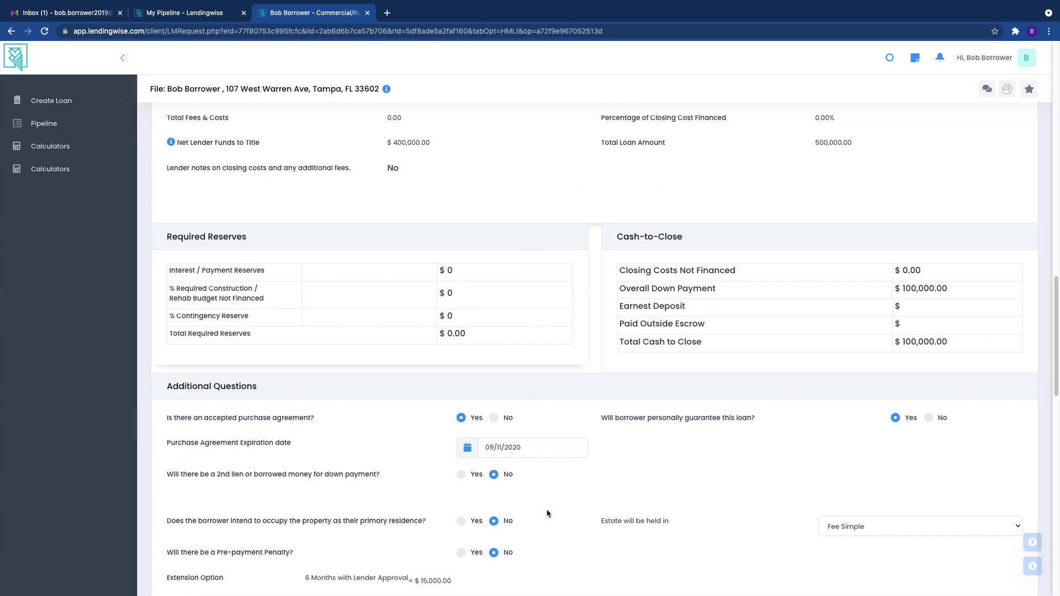
pyautogui.scroll(-4, 546, 513)
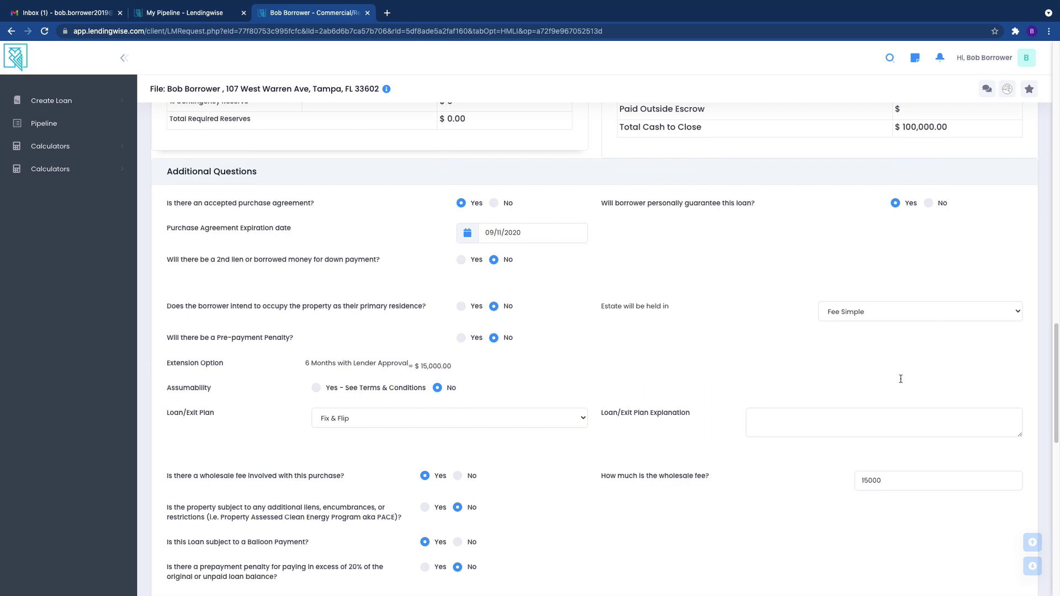
pyautogui.scroll(-2, 690, 458)
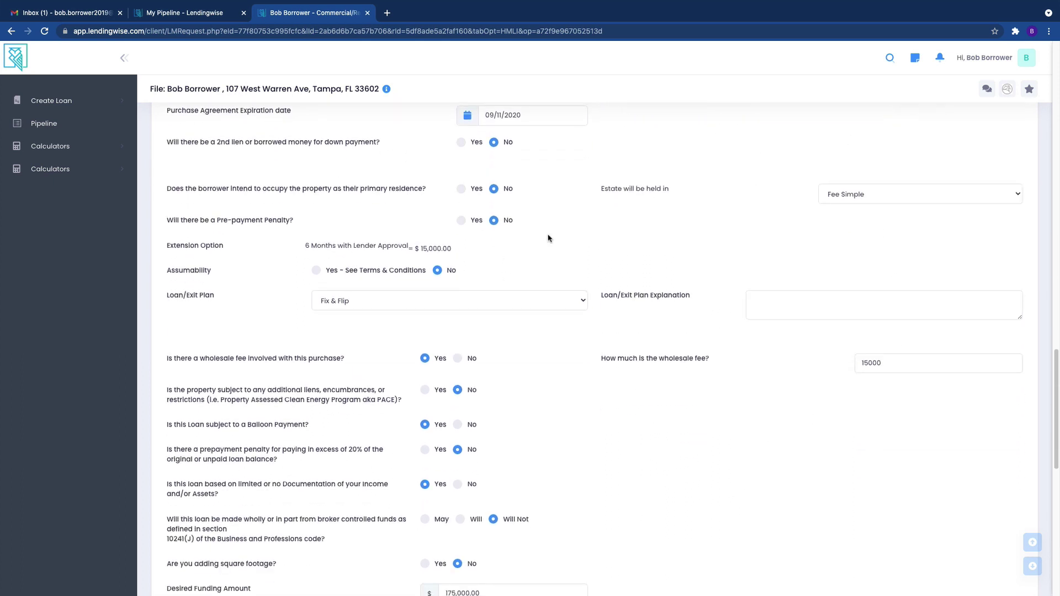
pyautogui.scroll(-1, 762, 478)
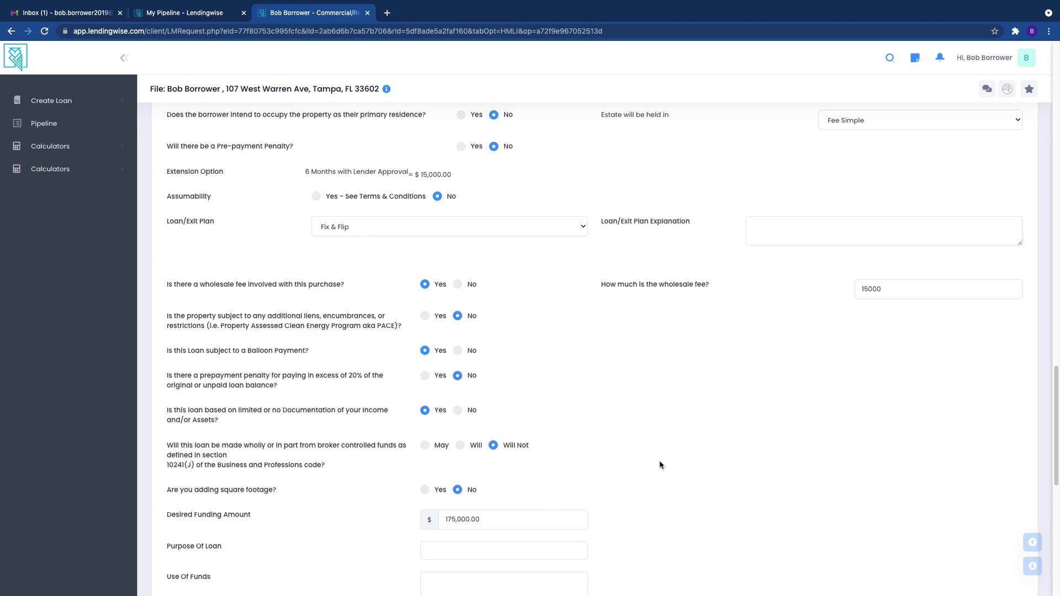
pyautogui.scroll(-3, 523, 476)
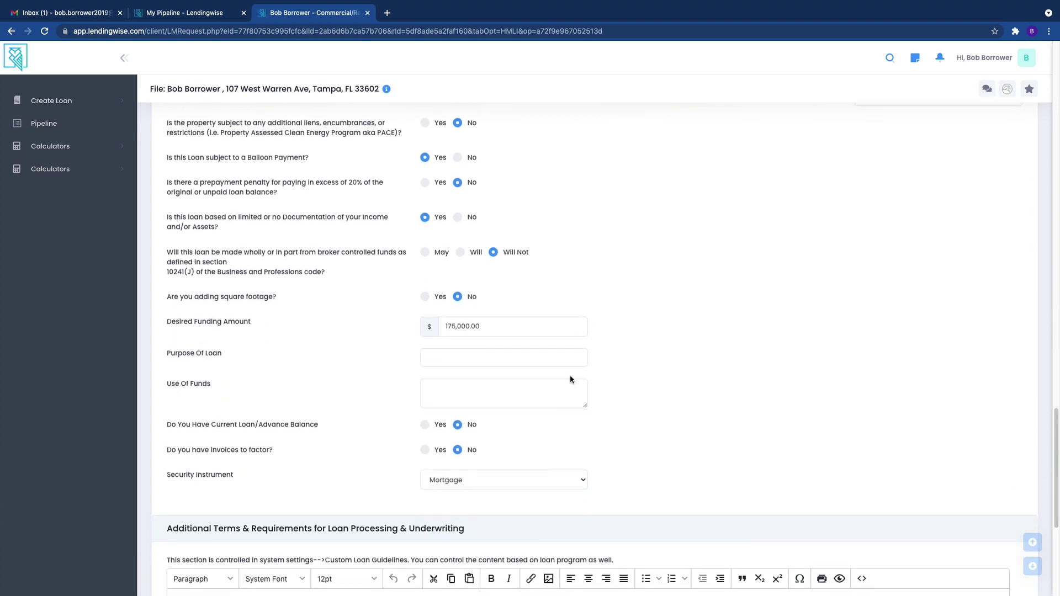
pyautogui.scroll(4, 570, 400)
pyautogui.scroll(3, 856, 338)
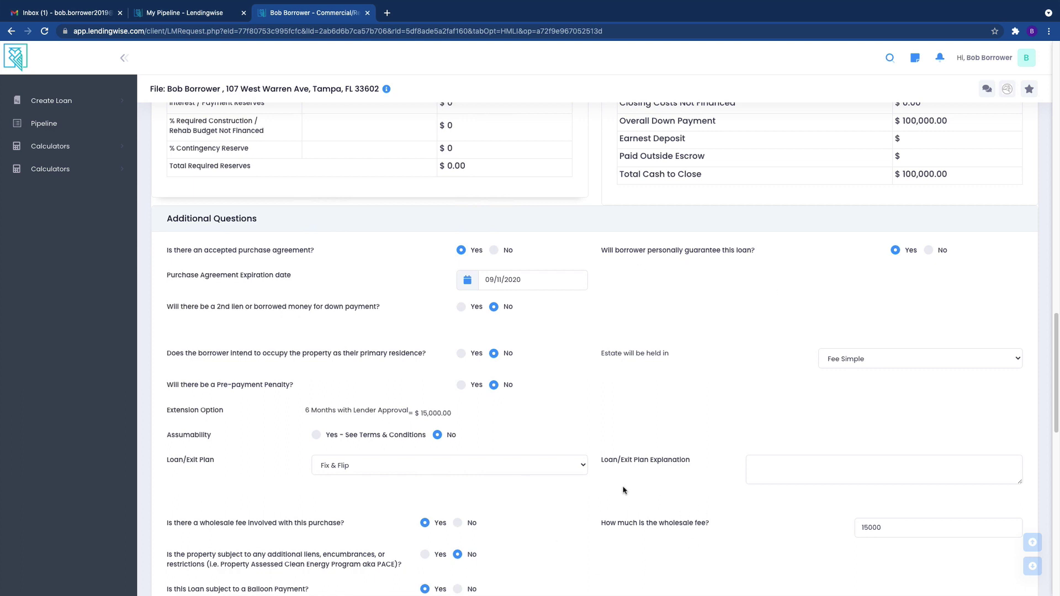
pyautogui.scroll(-1, 604, 462)
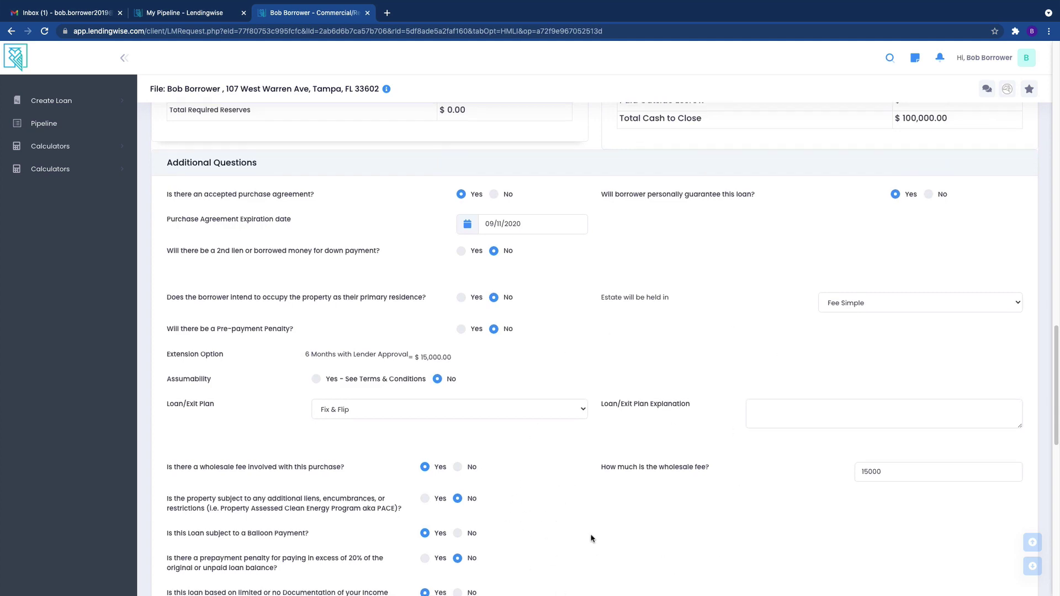
pyautogui.scroll(-4, 591, 535)
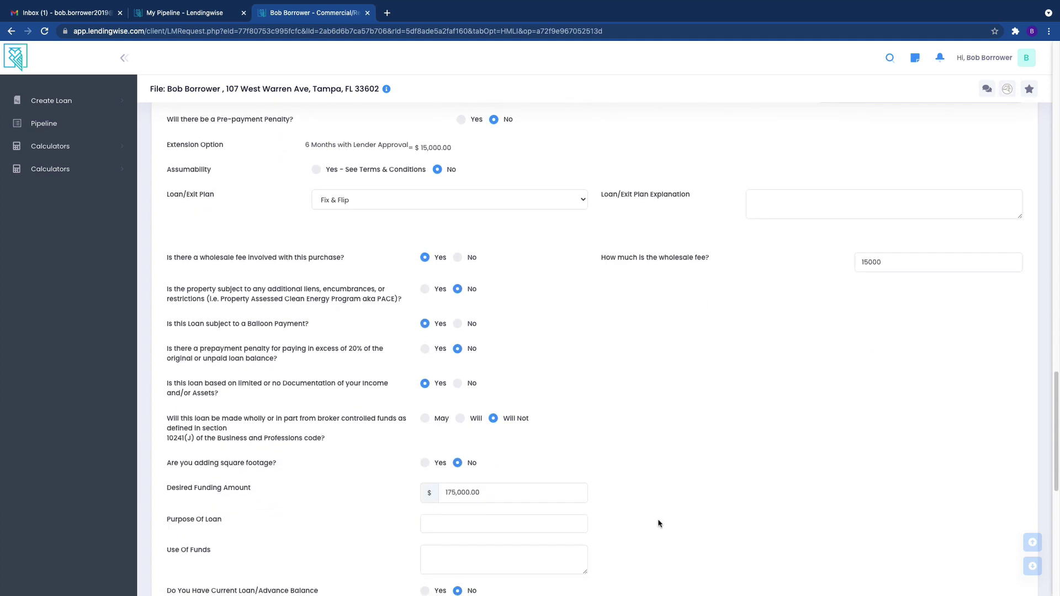
pyautogui.scroll(-3, 660, 523)
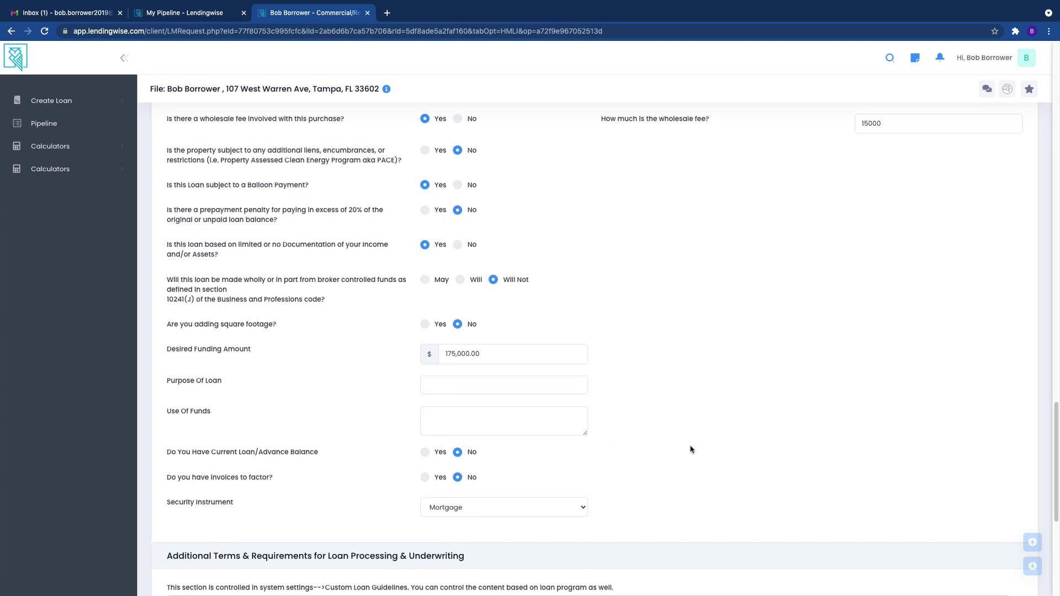
pyautogui.scroll(-4, 688, 450)
pyautogui.scroll(-3, 684, 404)
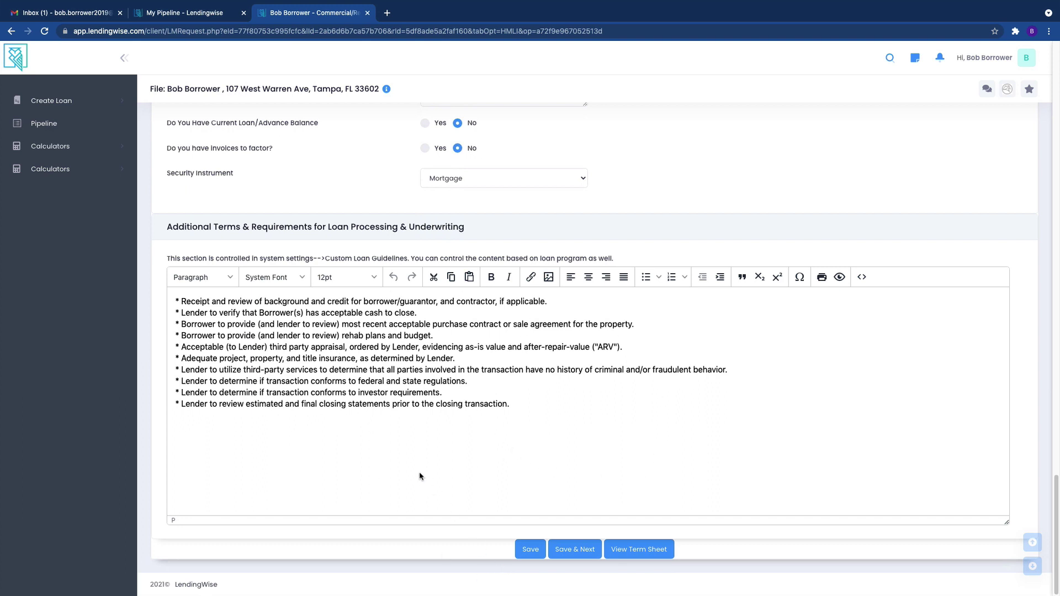
pyautogui.scroll(1, 576, 345)
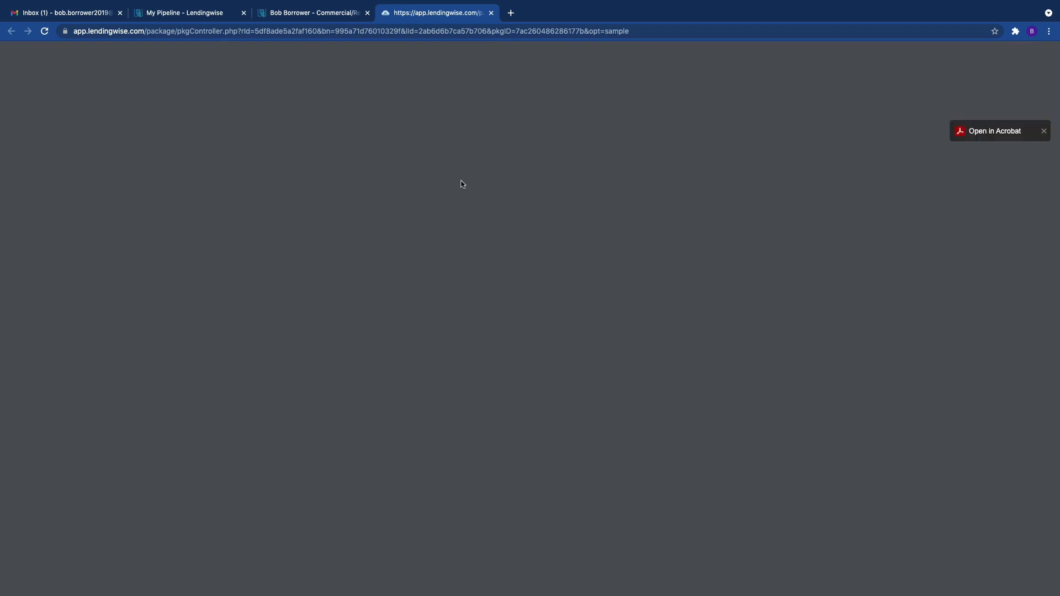
# - Scroll through the Loan Term Sheet PDF pages, then close the pkgController.php tab
pyautogui.scroll(-7, 607, 384)
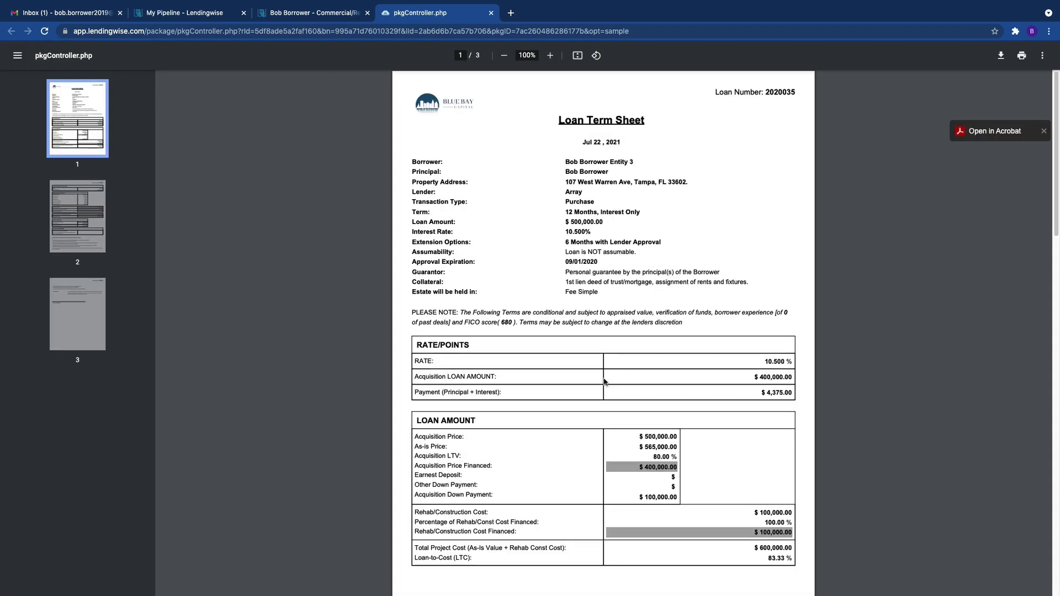
pyautogui.scroll(-5, 606, 388)
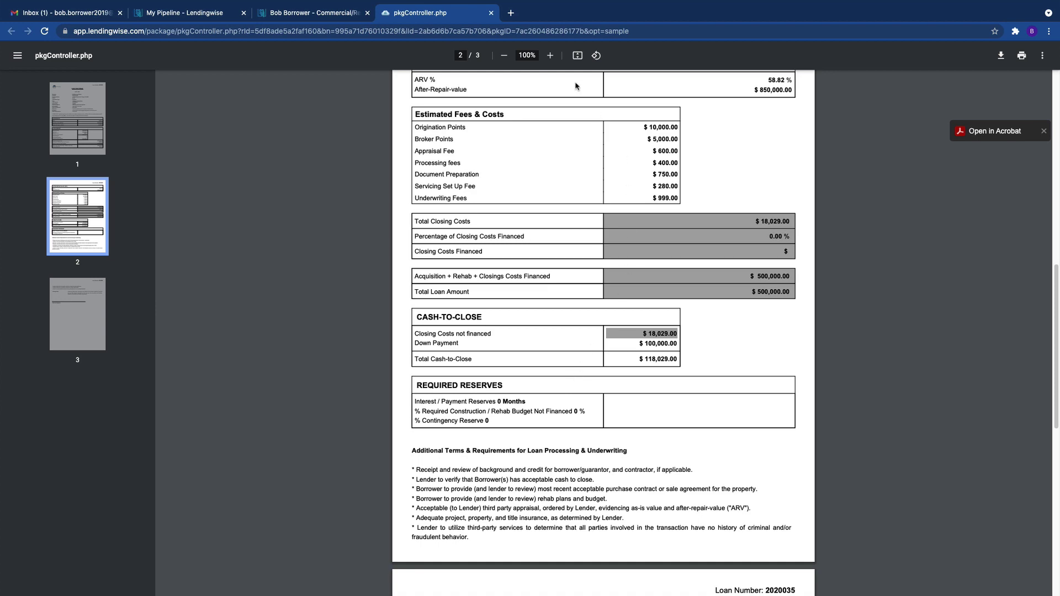
pyautogui.click(491, 13)
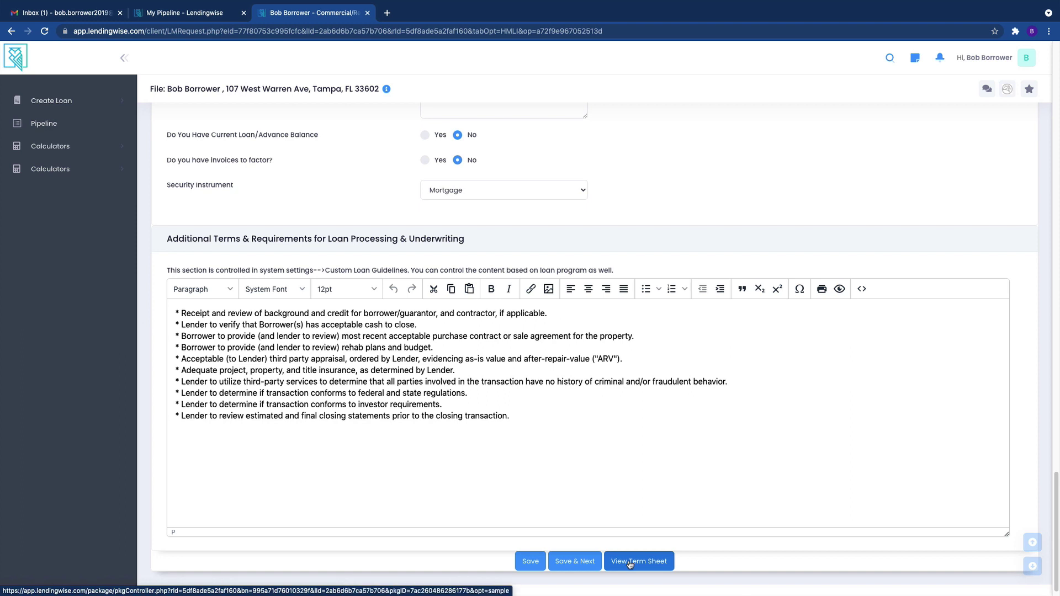
pyautogui.scroll(10, 629, 524)
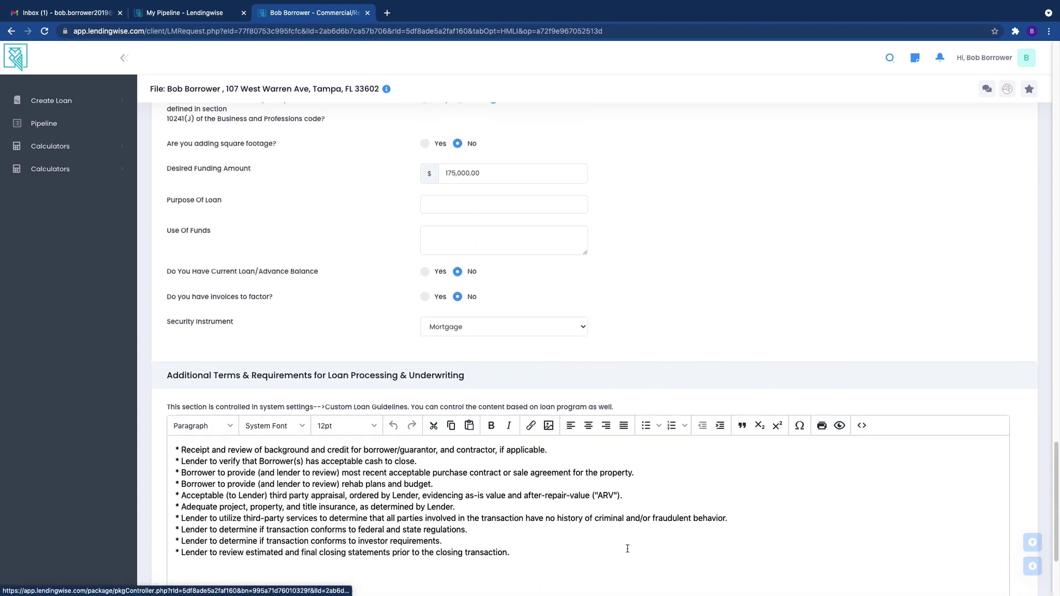
pyautogui.scroll(10, 624, 535)
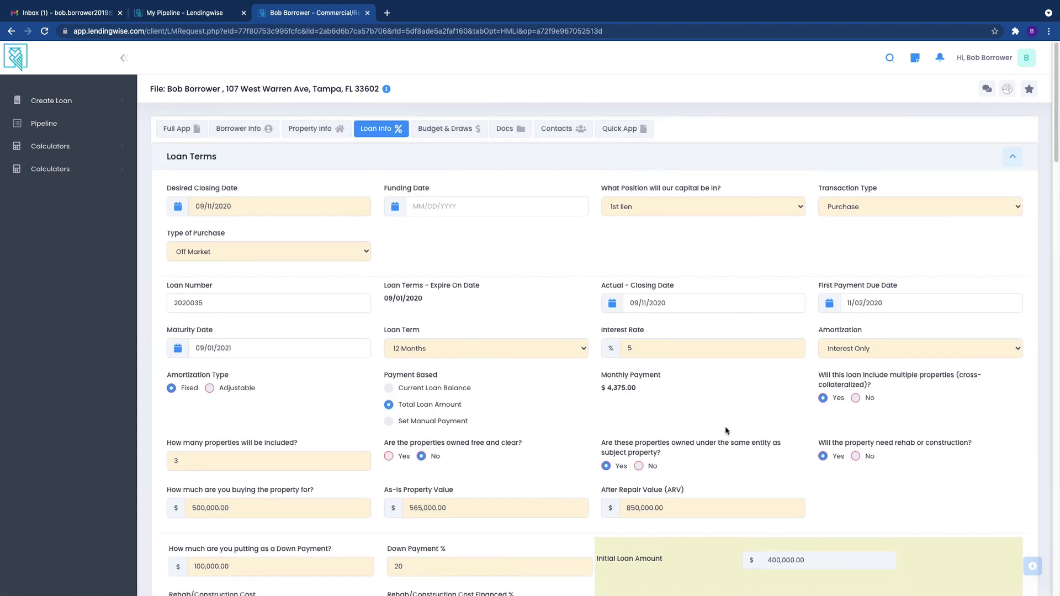
pyautogui.scroll(-1, 552, 359)
pyautogui.click(634, 344)
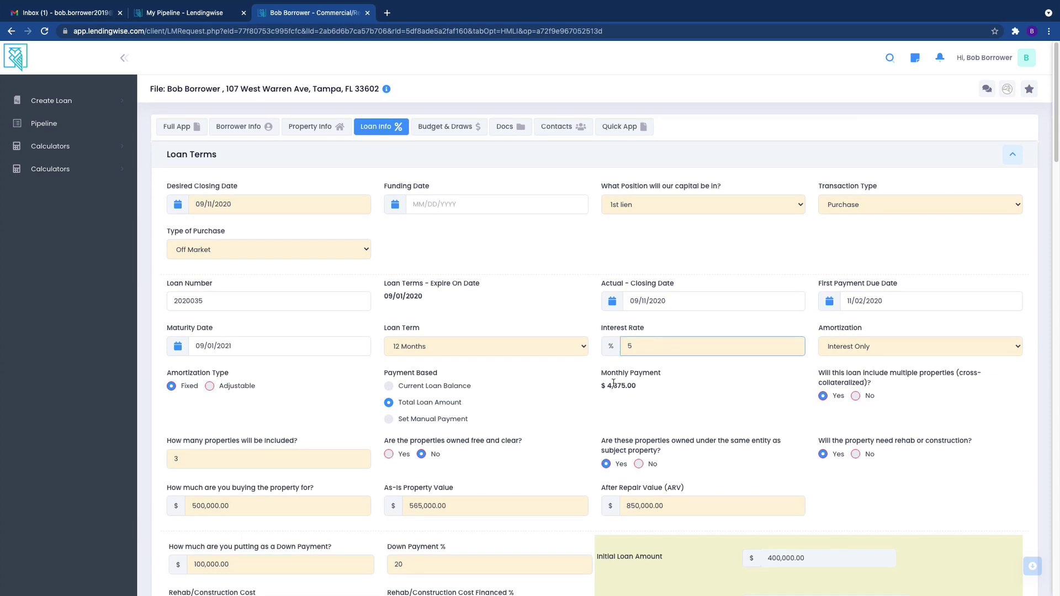
pyautogui.click(611, 410)
pyautogui.scroll(-4, 558, 439)
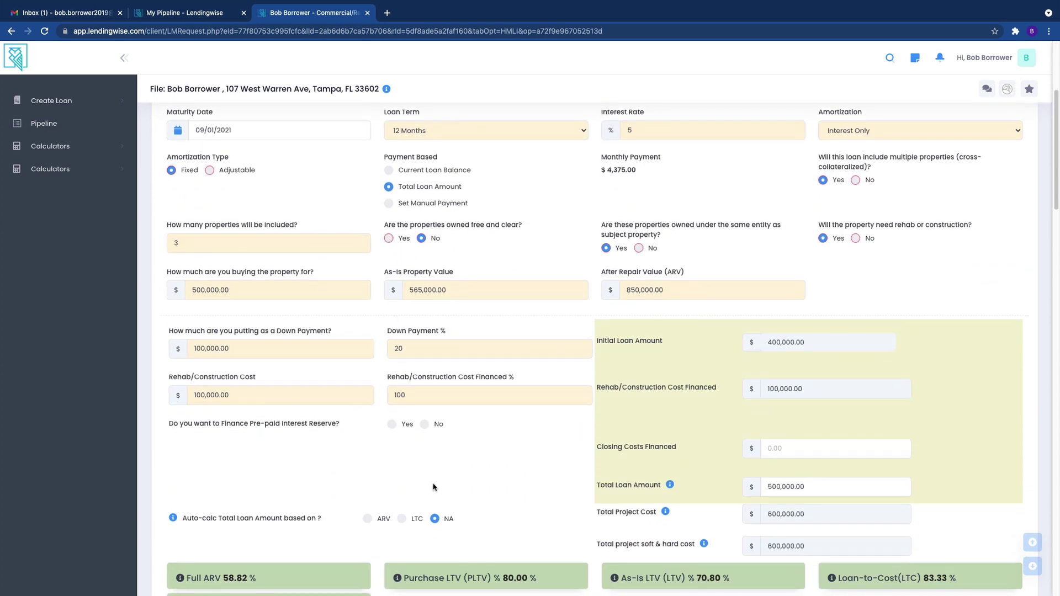
pyautogui.scroll(3, 508, 456)
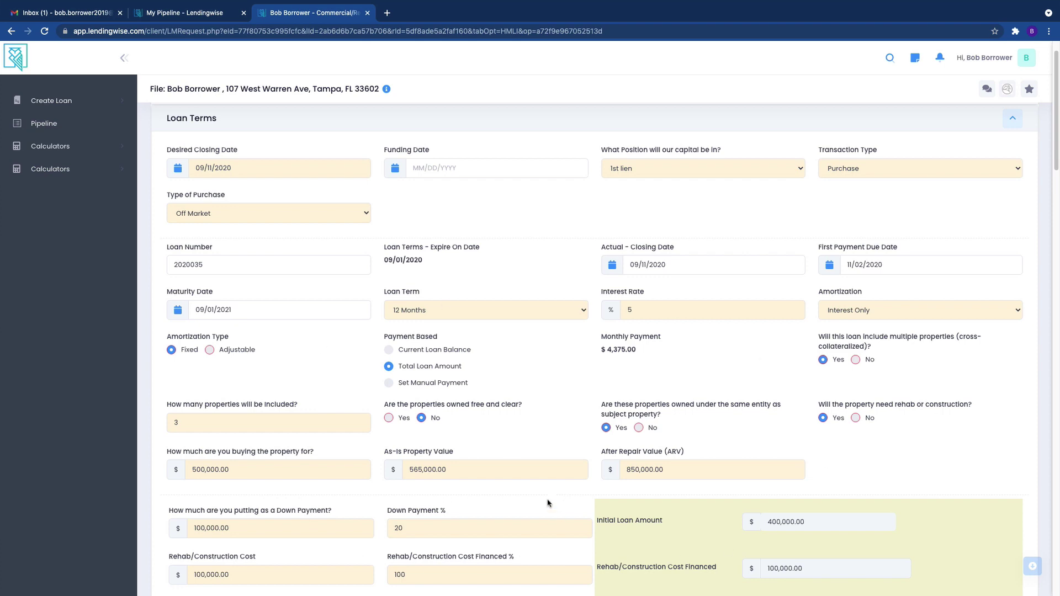
pyautogui.scroll(-3, 529, 510)
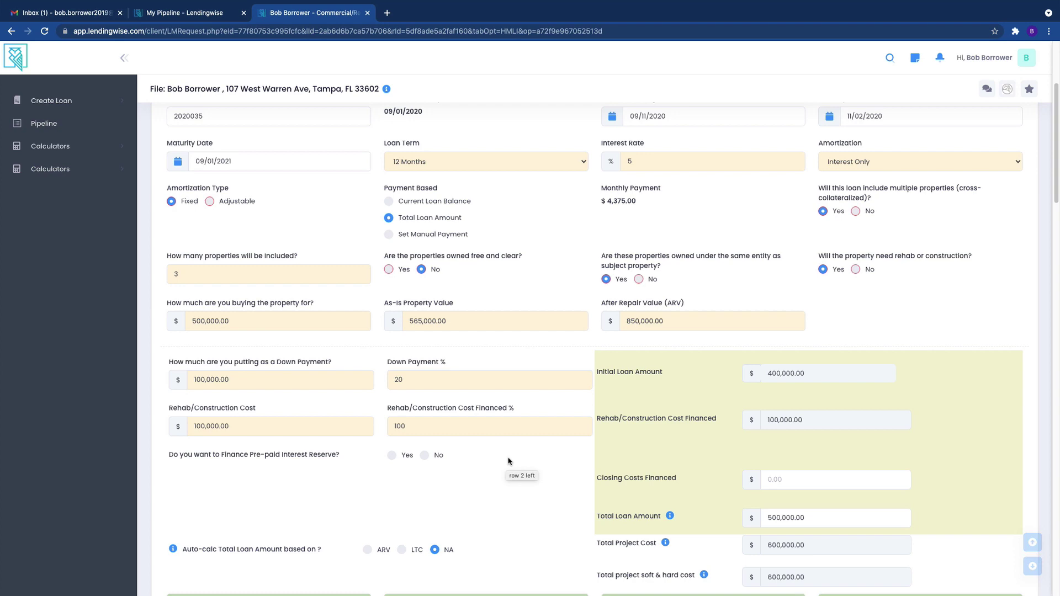
pyautogui.scroll(4, 517, 486)
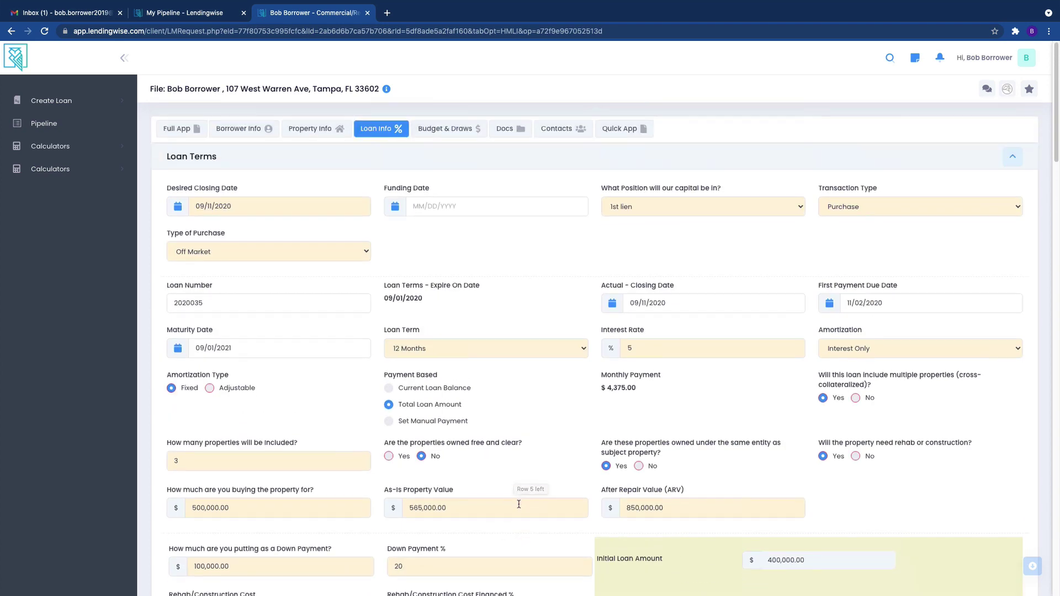